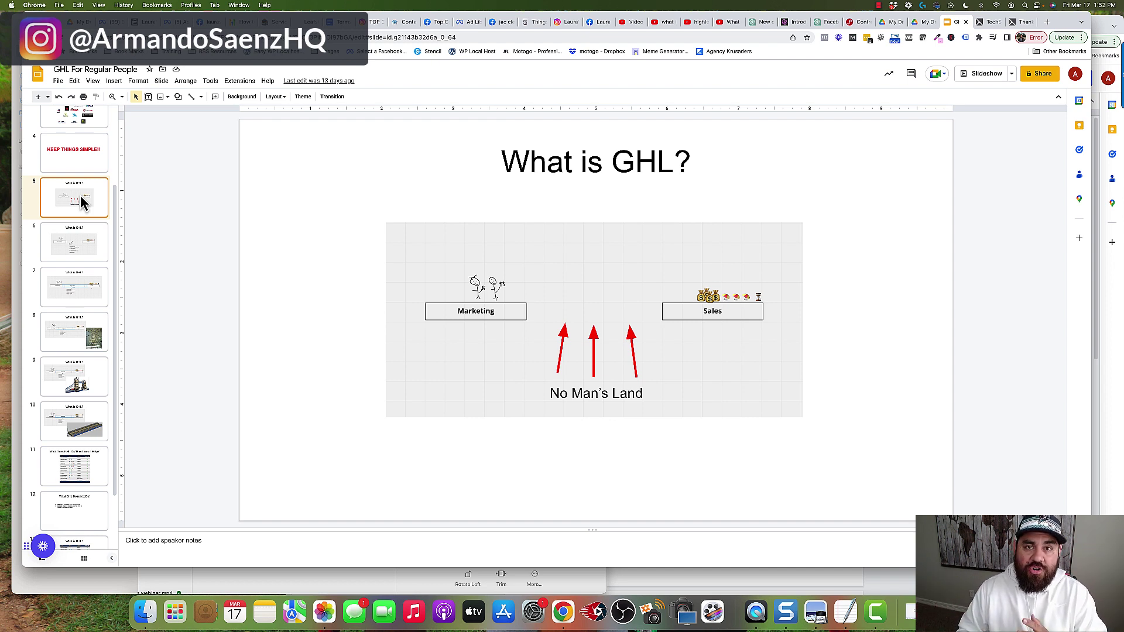
Advance the deck to slide 7, the HighLevel bridge between Marketing and Sales
key("Down")
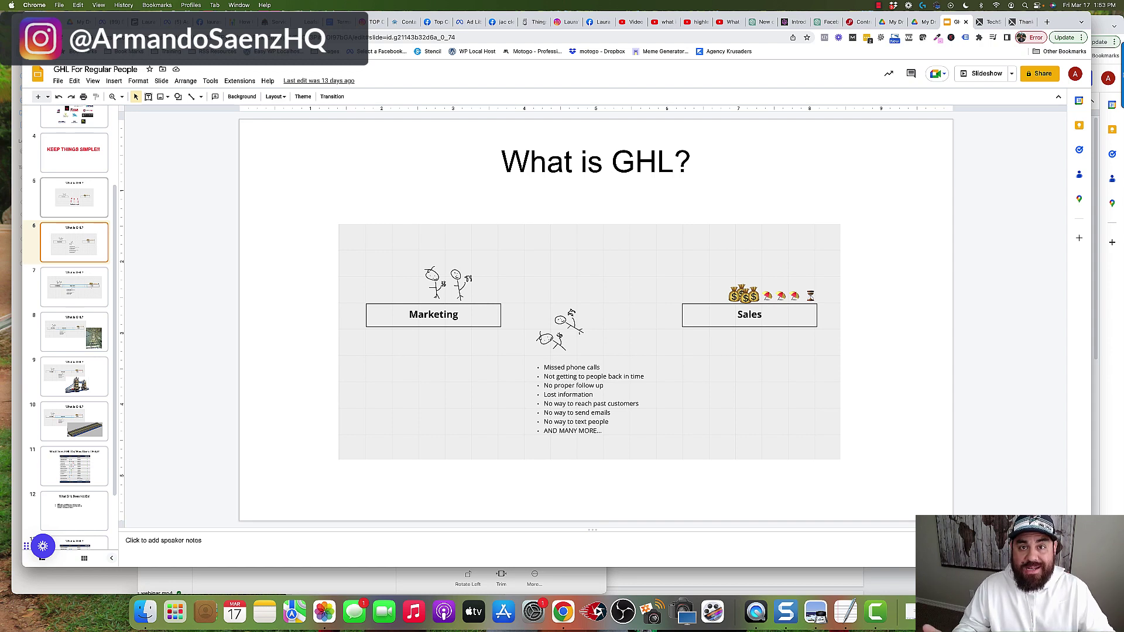
Advance to slide 8, the HighLevel diagram beside the rope bridge photo
key("Down")
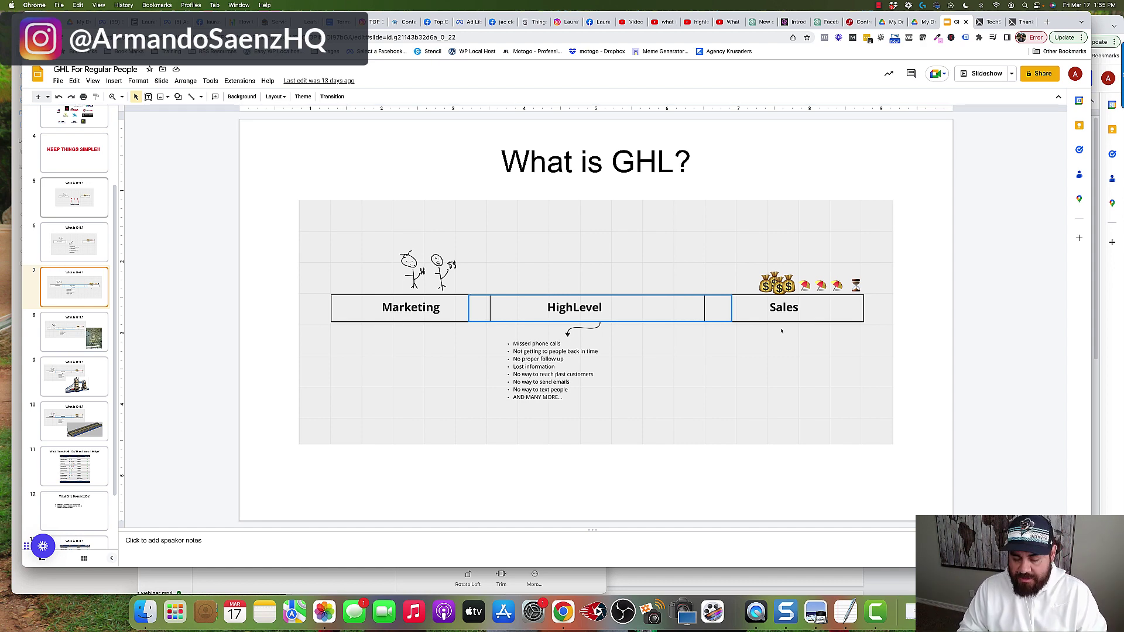
Move forward one slide toward the long model bridge image on slide 10
key("Down")
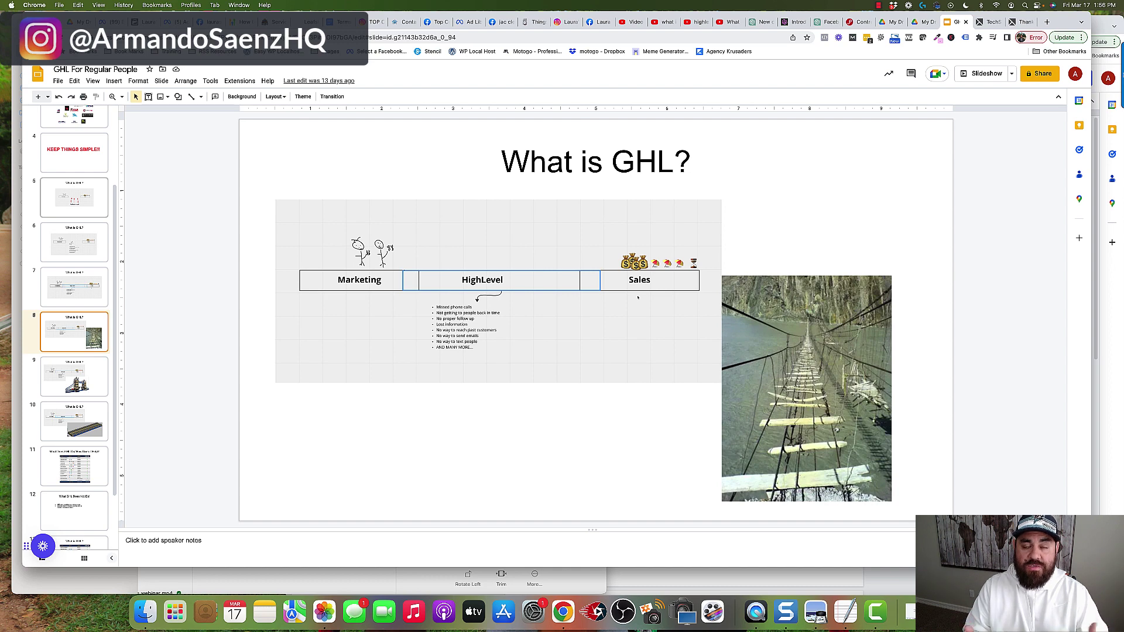
Show the model bridge slide, return to the Tower Bridge slide, then advance to 'What GHL Does Not Do!'
key("Down")
key("Down")
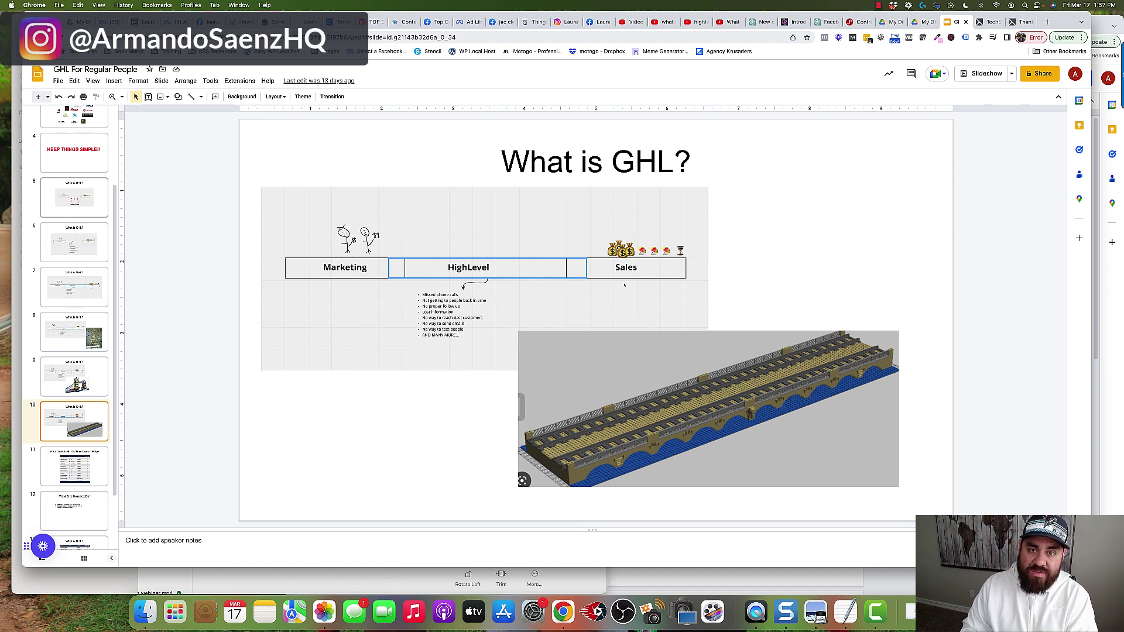
key("Up")
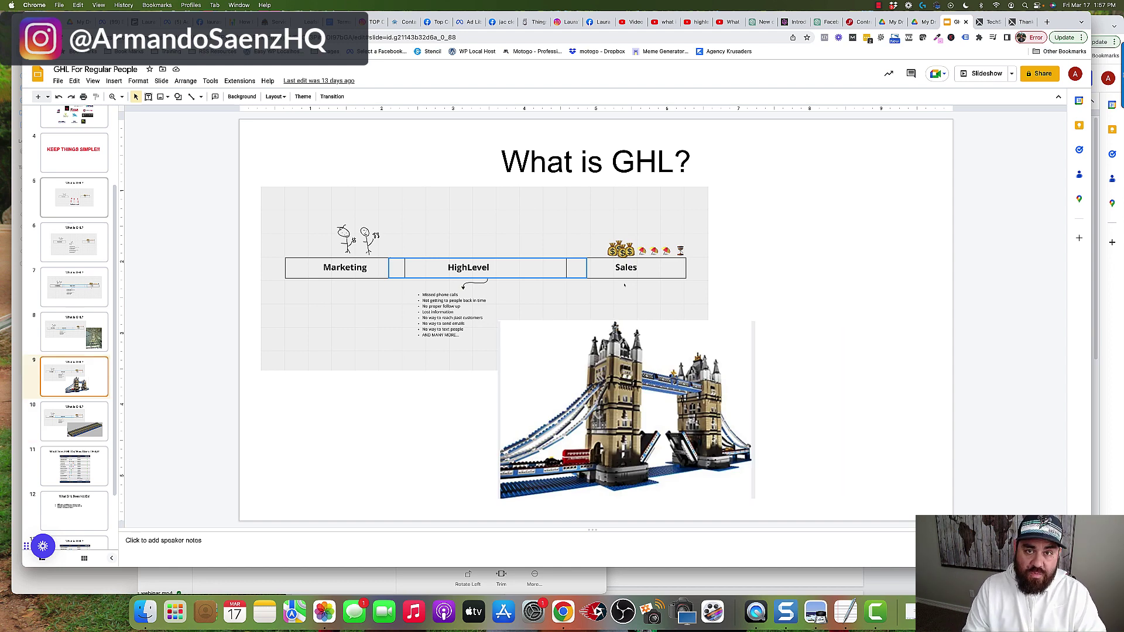
key("Down")
key("Down")
key("Down")
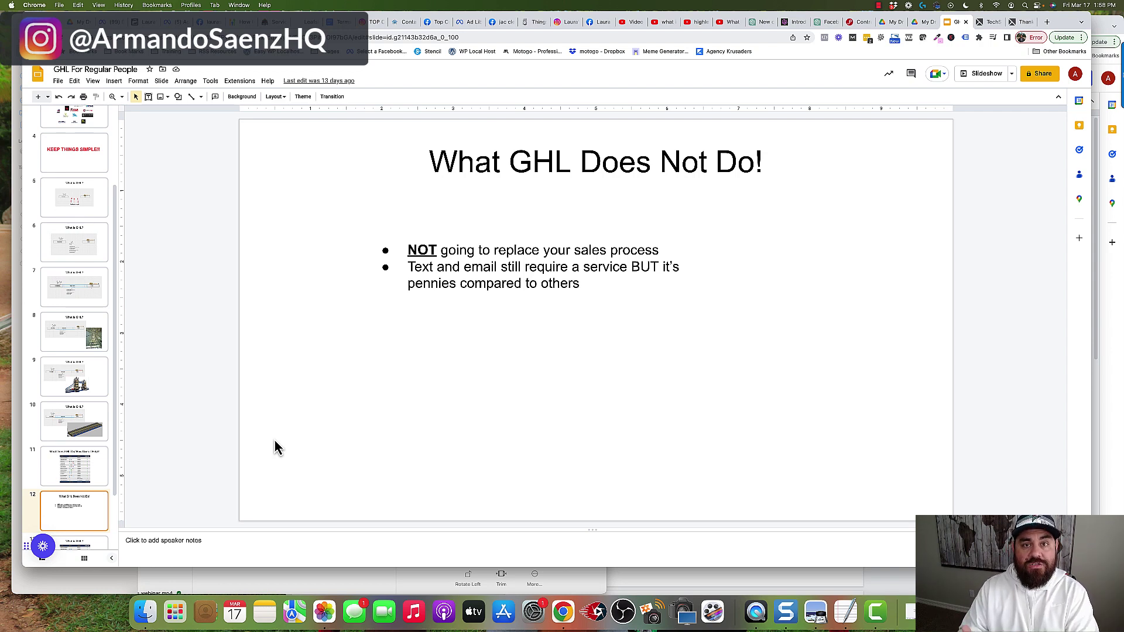
Switch from the slide deck to the GoHighLevel dashboard browser tab
key("super+7")
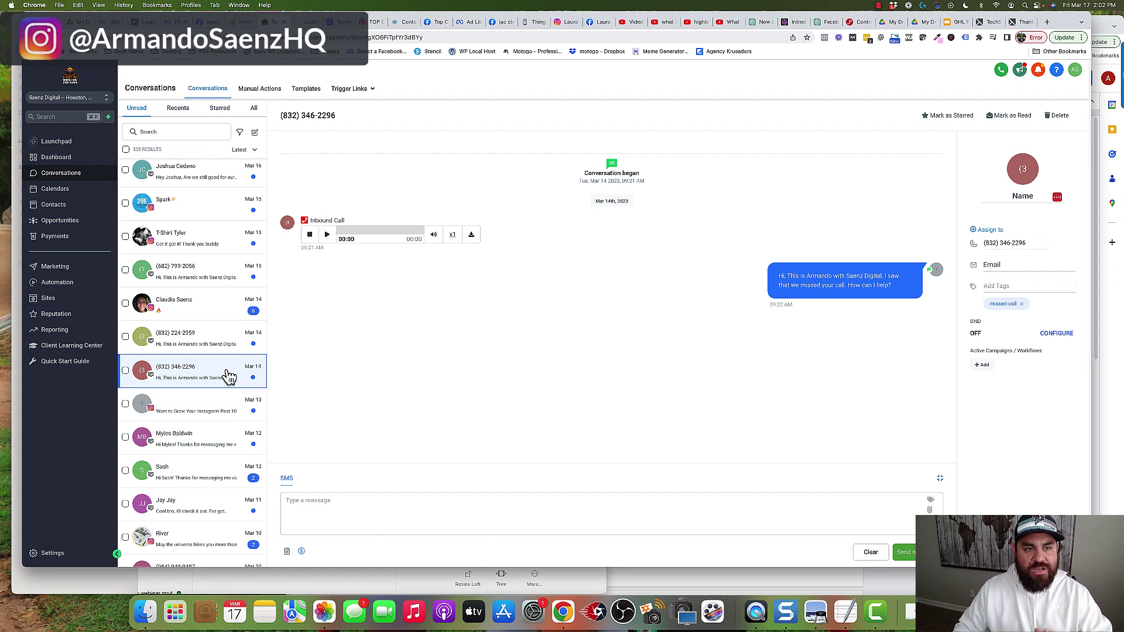
Jump to the Calendars weekly view covering Mar 12 to Mar 18
key("super+bracketleft")
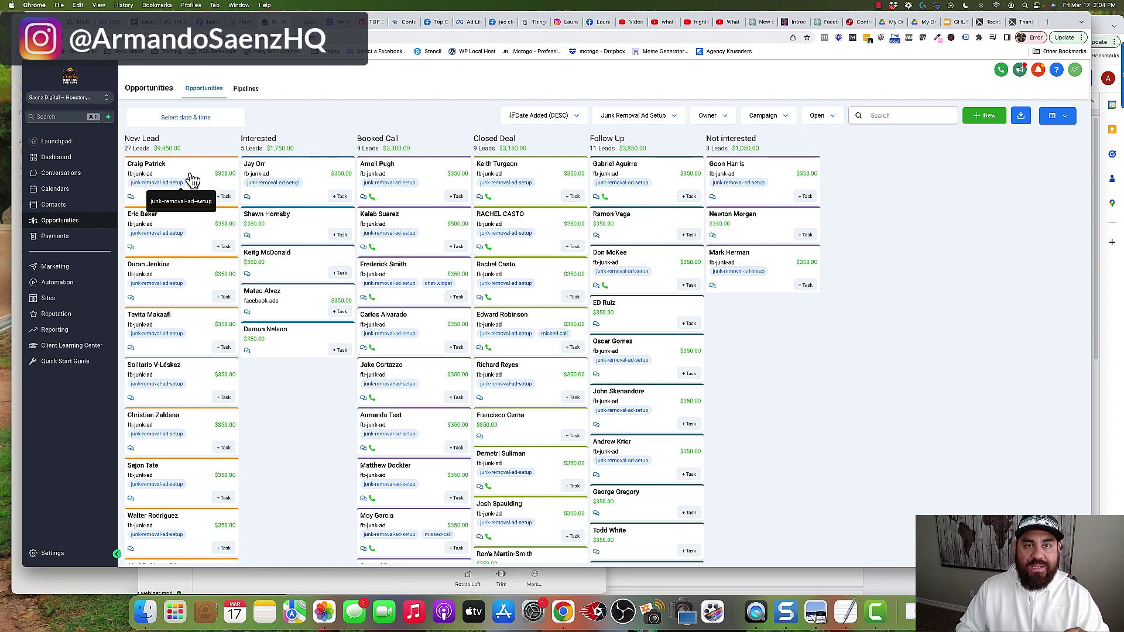
left_click_drag(208, 240, 186, 228)
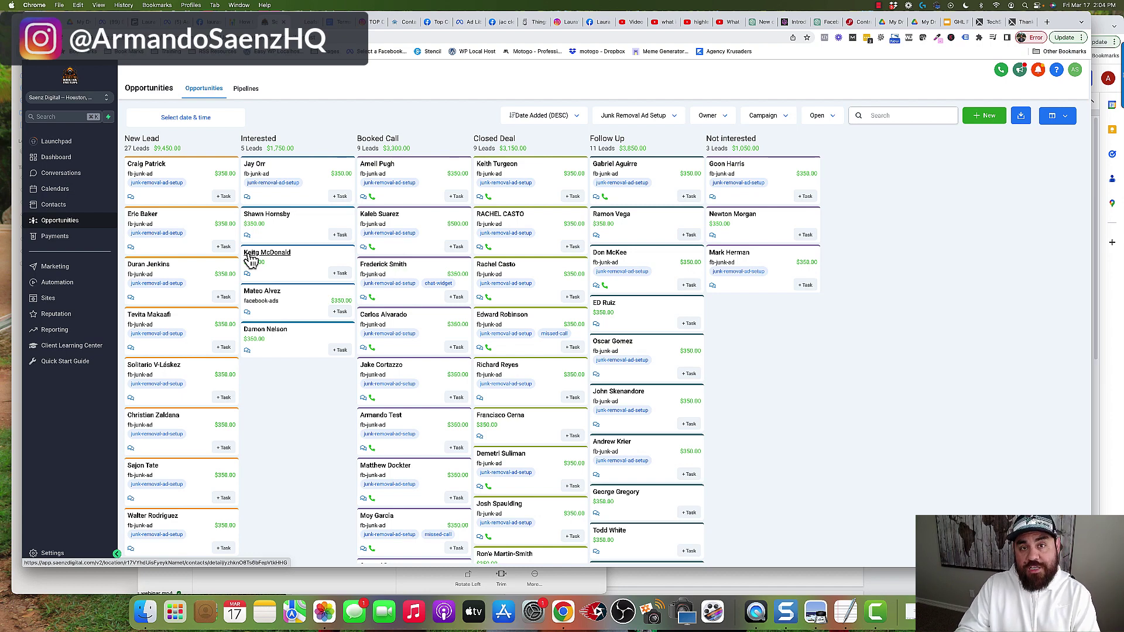
left_click(55, 314)
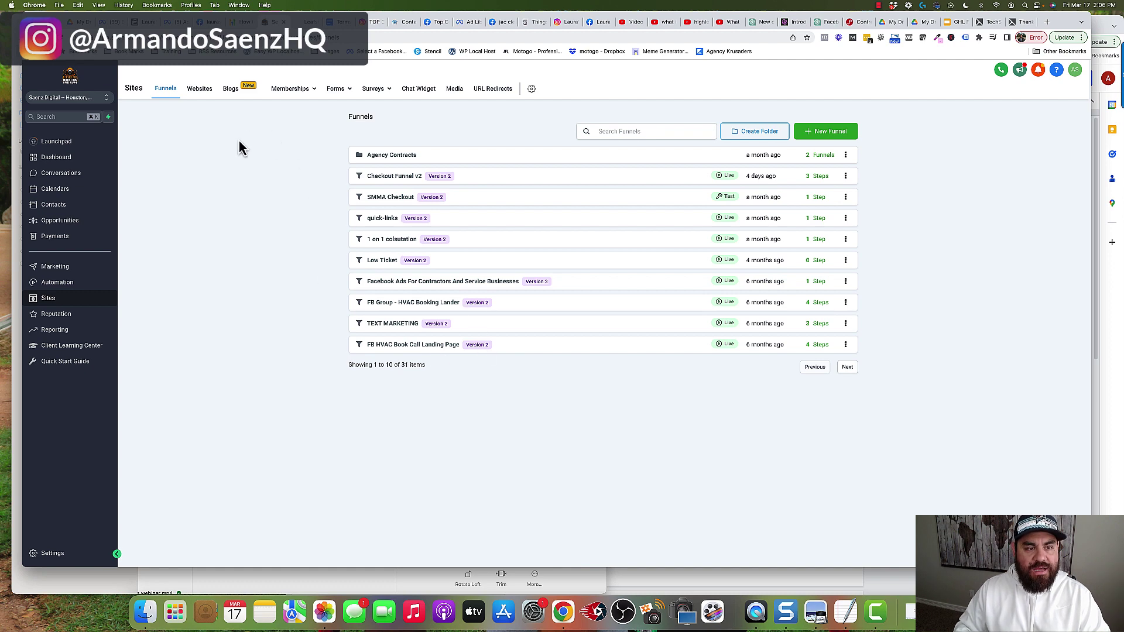
Switch from the Funnels list to the Websites list of five sites
left_click(198, 89)
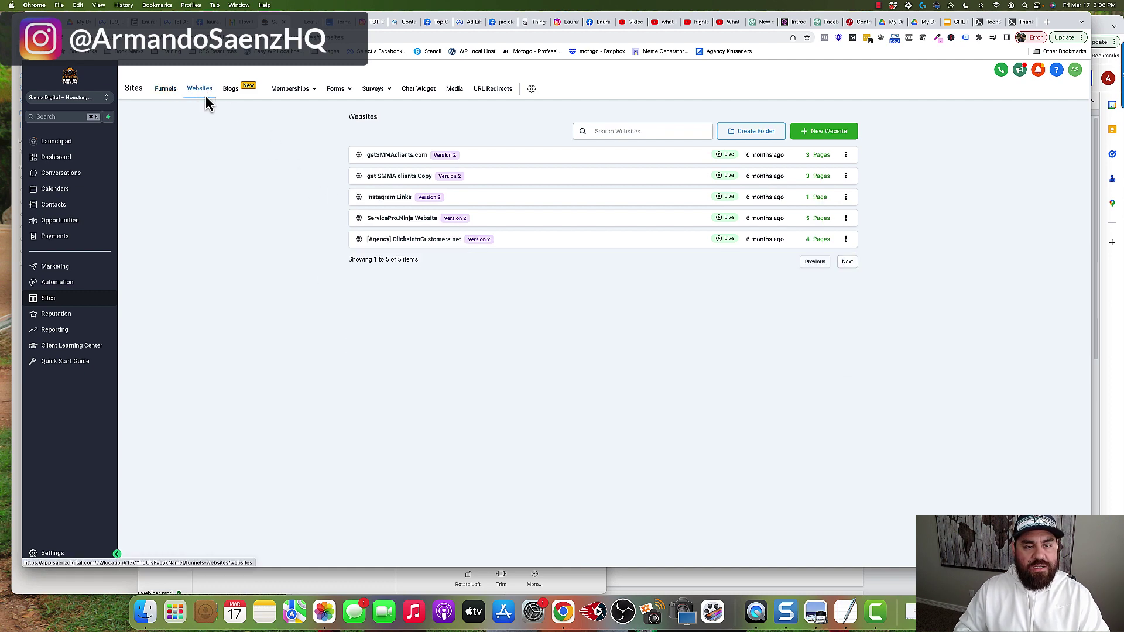
left_click(809, 136)
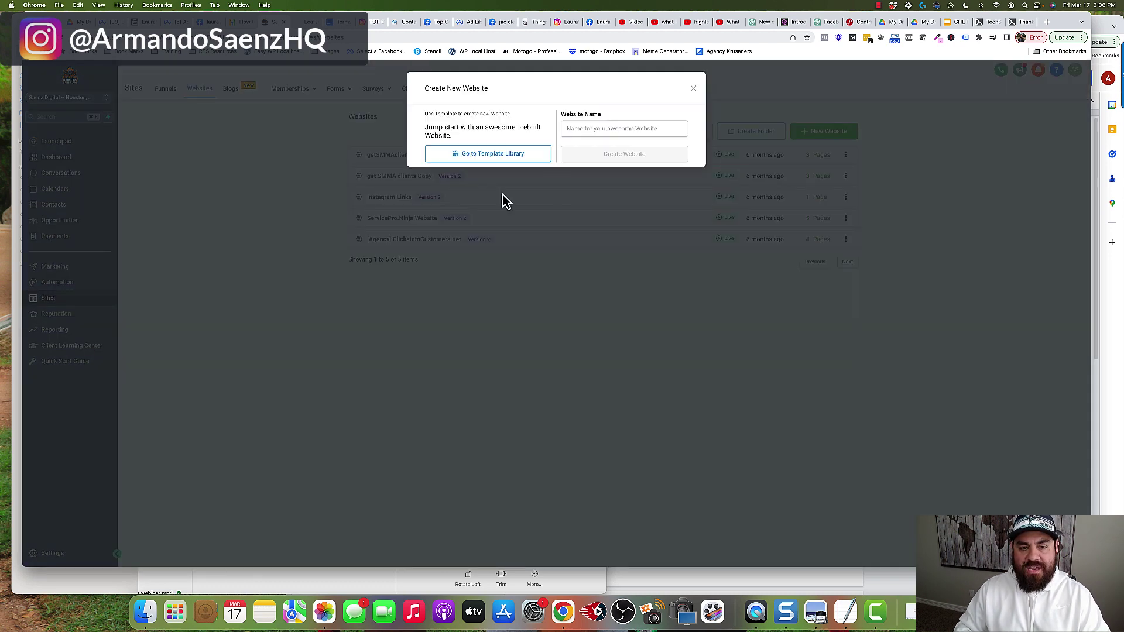
left_click(504, 162)
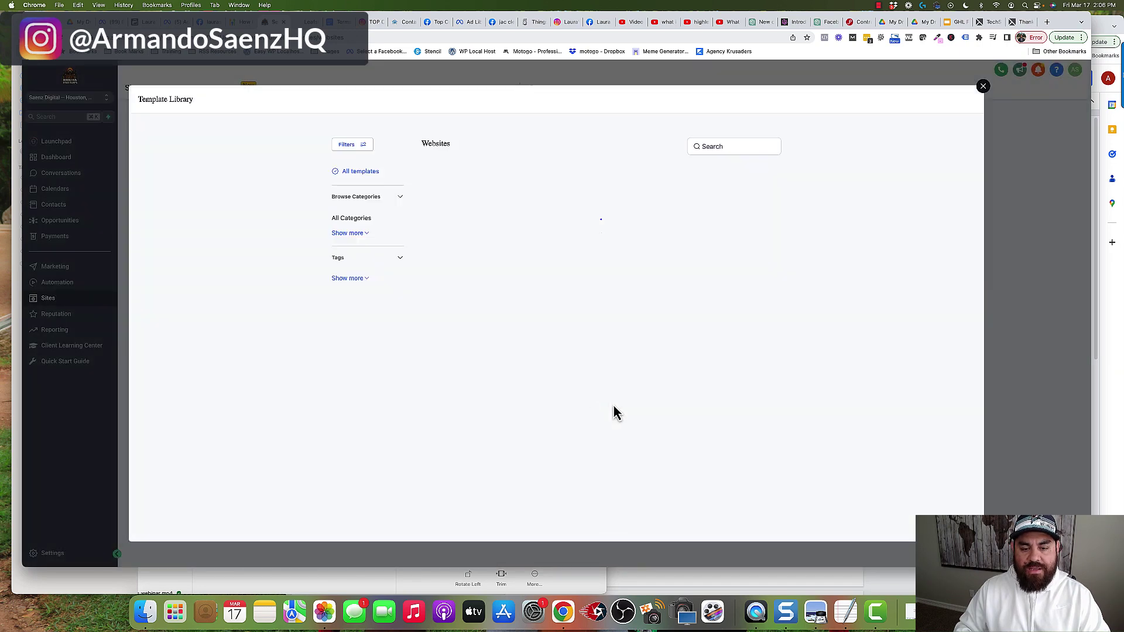
mouse_move(565, 467)
mouse_move(578, 375)
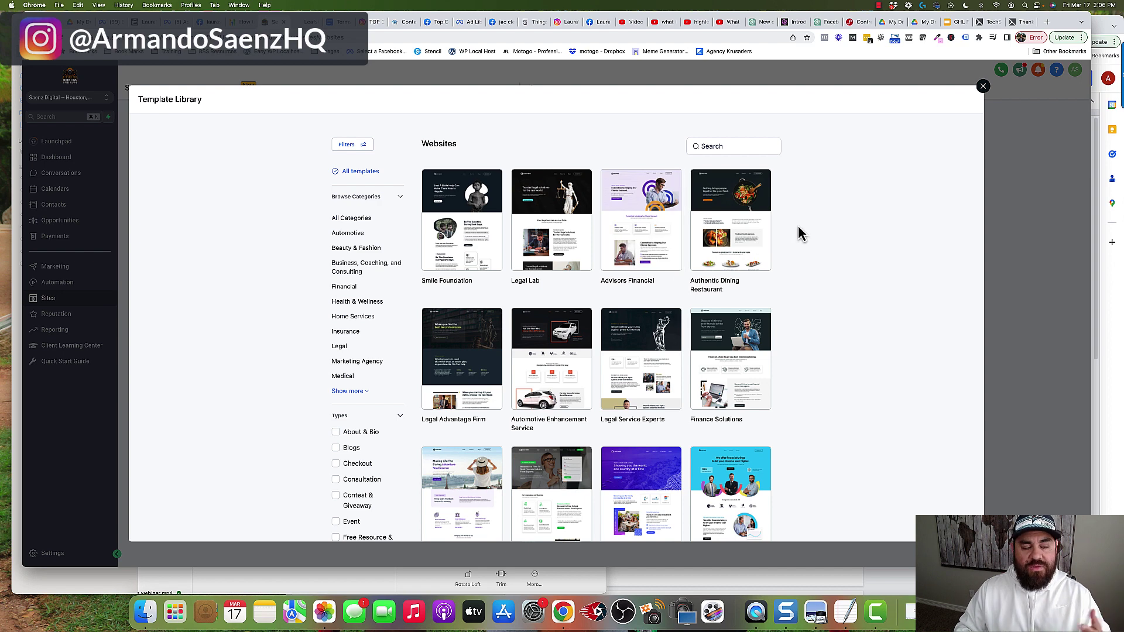
left_click(983, 86)
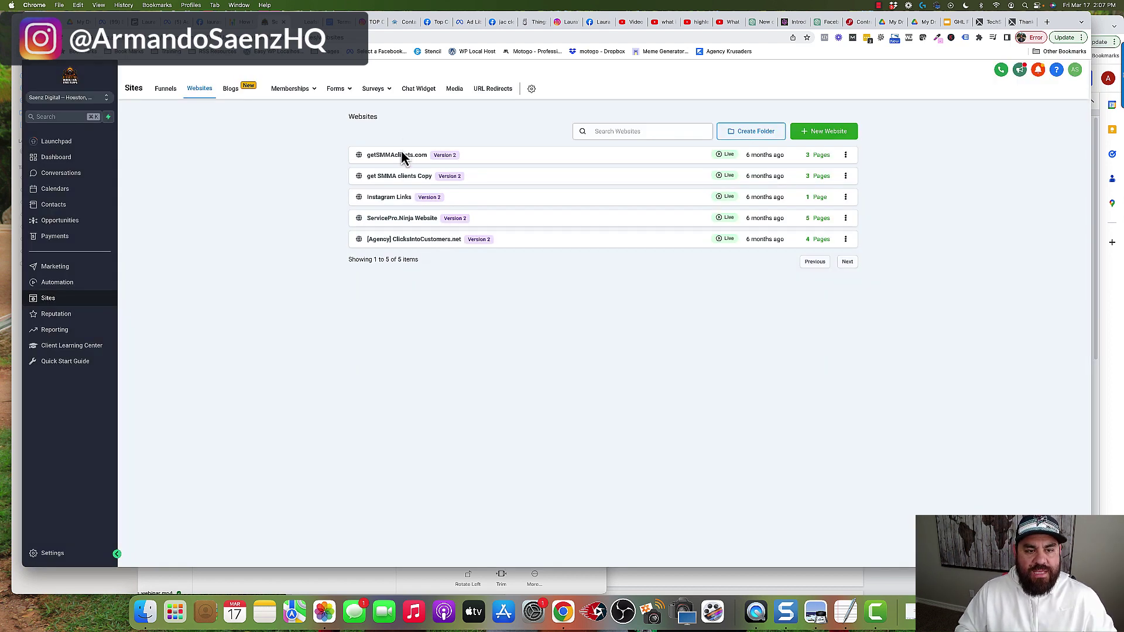
Open the Forms options before moving to the Published workflows list
left_click(335, 88)
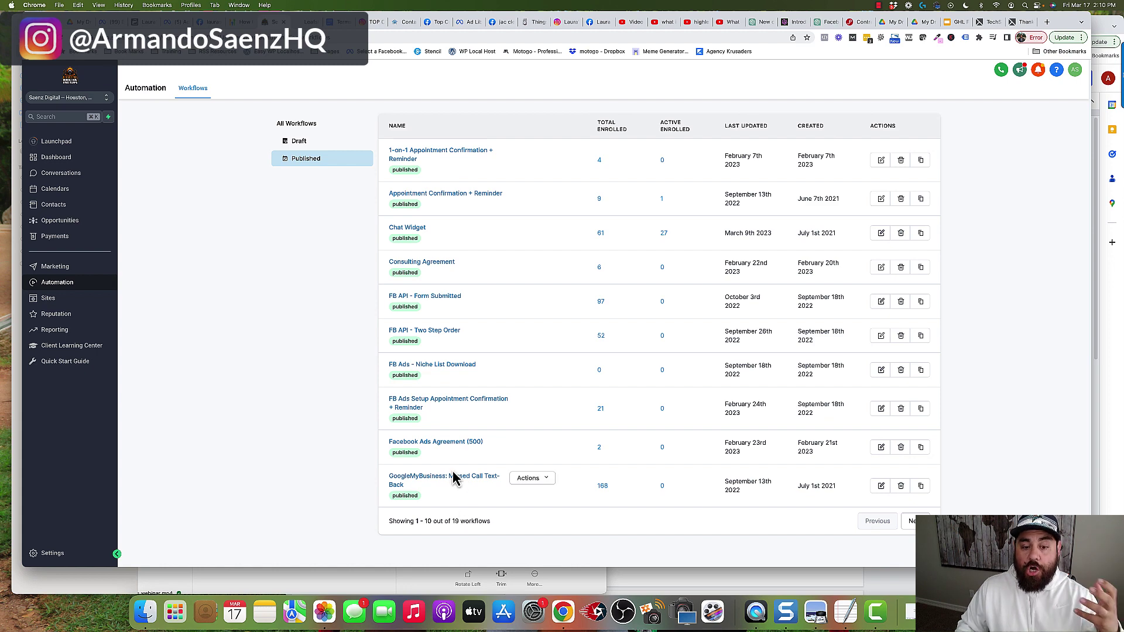
Inspect the trigger and SMS To Lead step of the GoogleMyBusiness: Missed Call Text-Back workflow
left_click(453, 481)
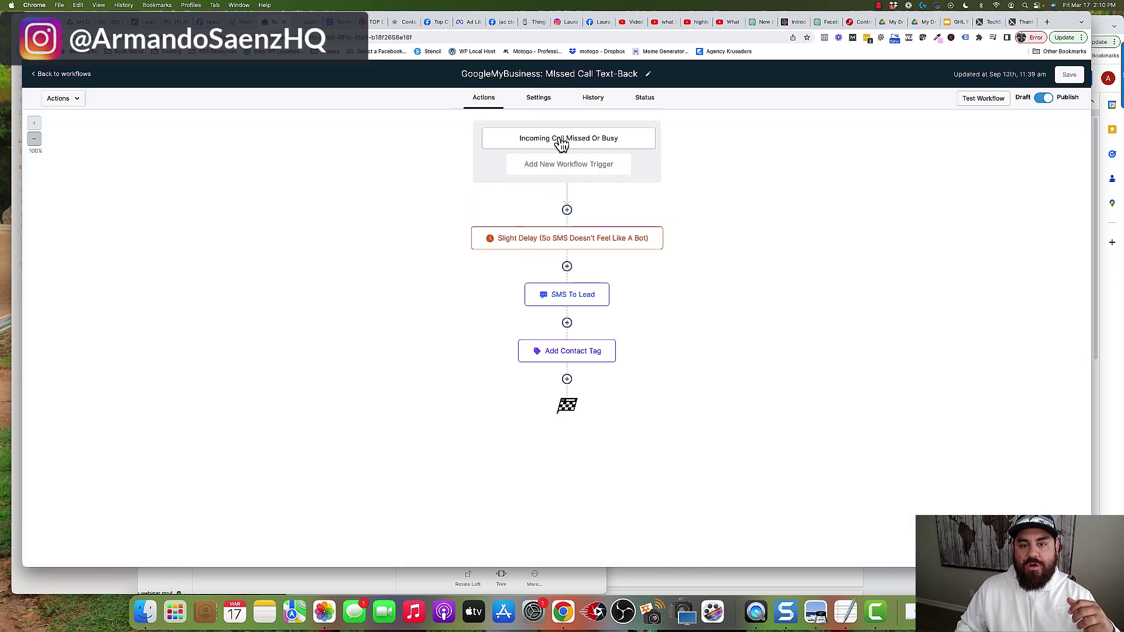
left_click(559, 140)
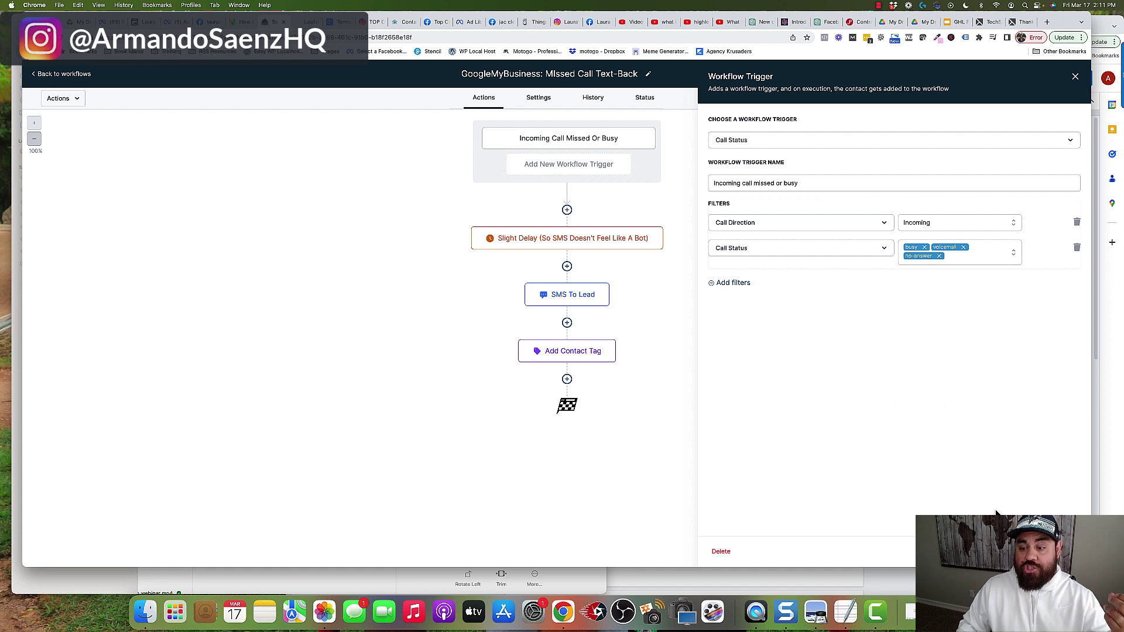
left_click(642, 401)
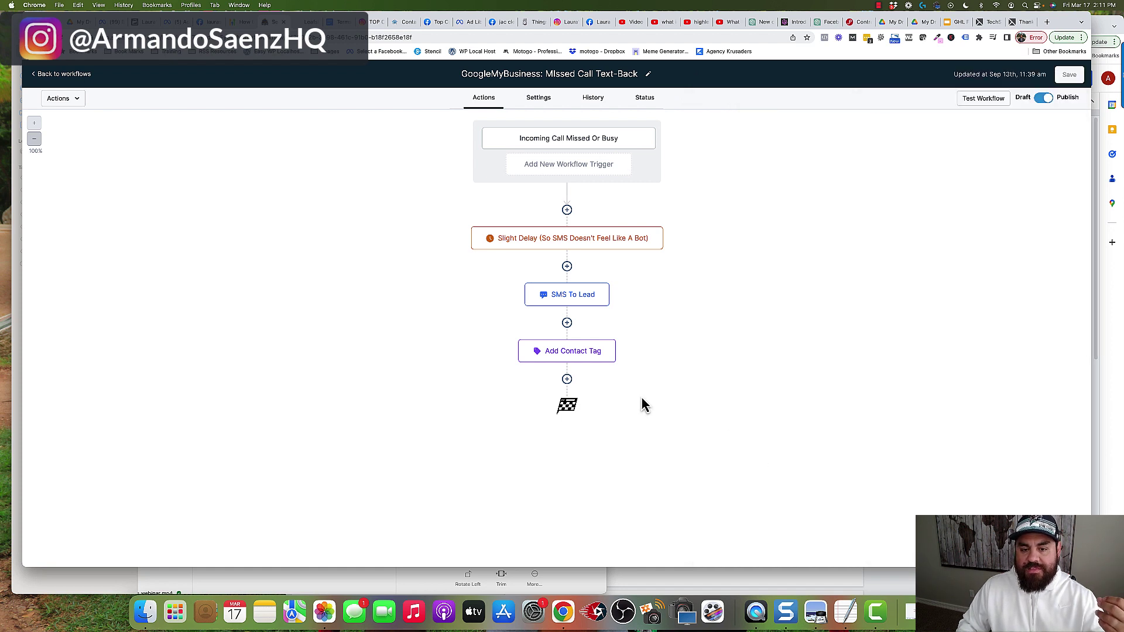
left_click(575, 299)
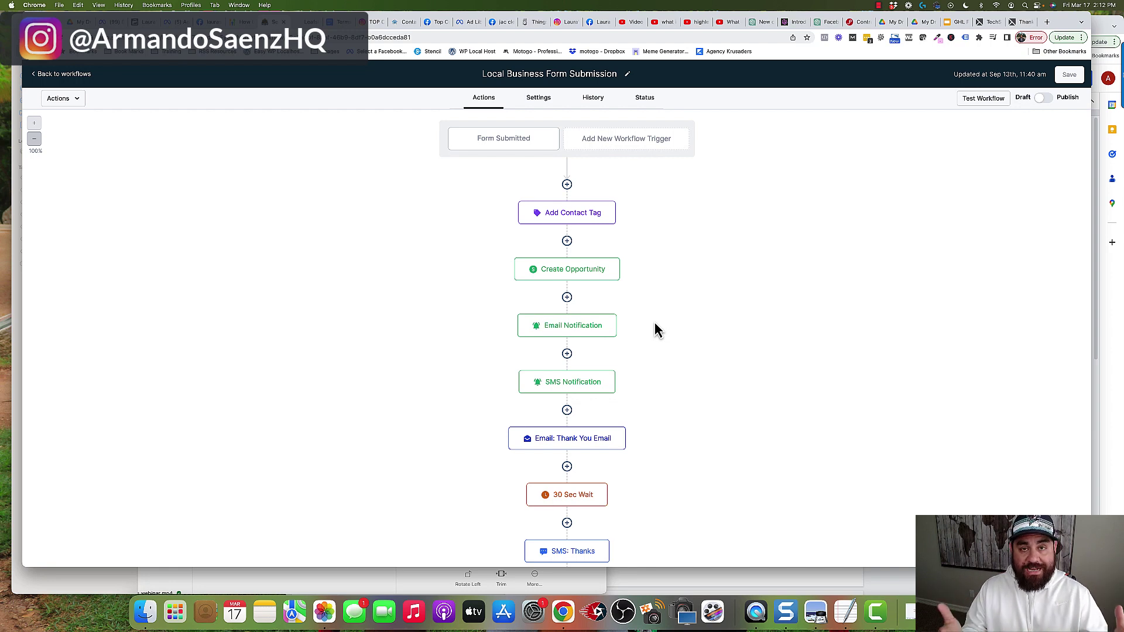
Review the Form Submitted trigger settings, then open the Email: Thank You Email step
left_click(507, 138)
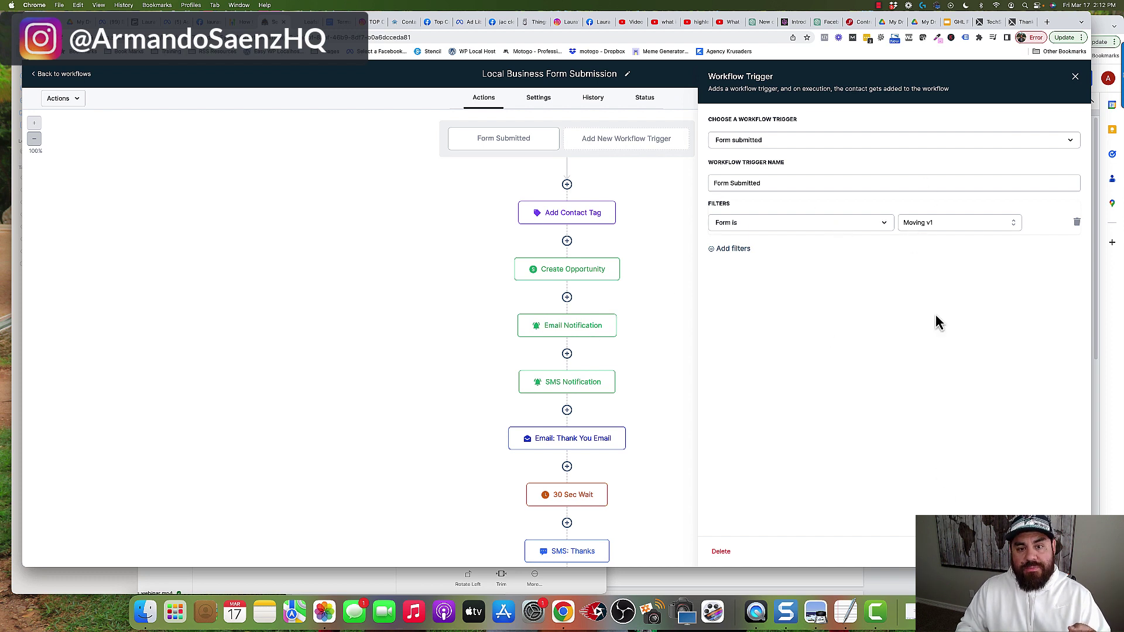
left_click(1047, 551)
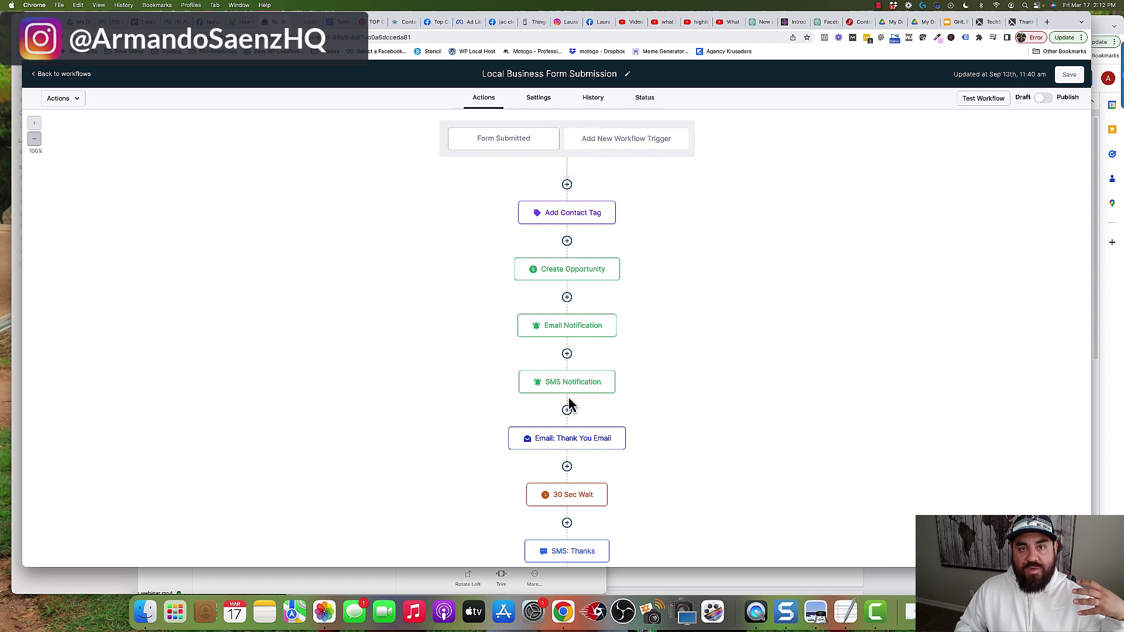
scroll(582, 354, "down", 2)
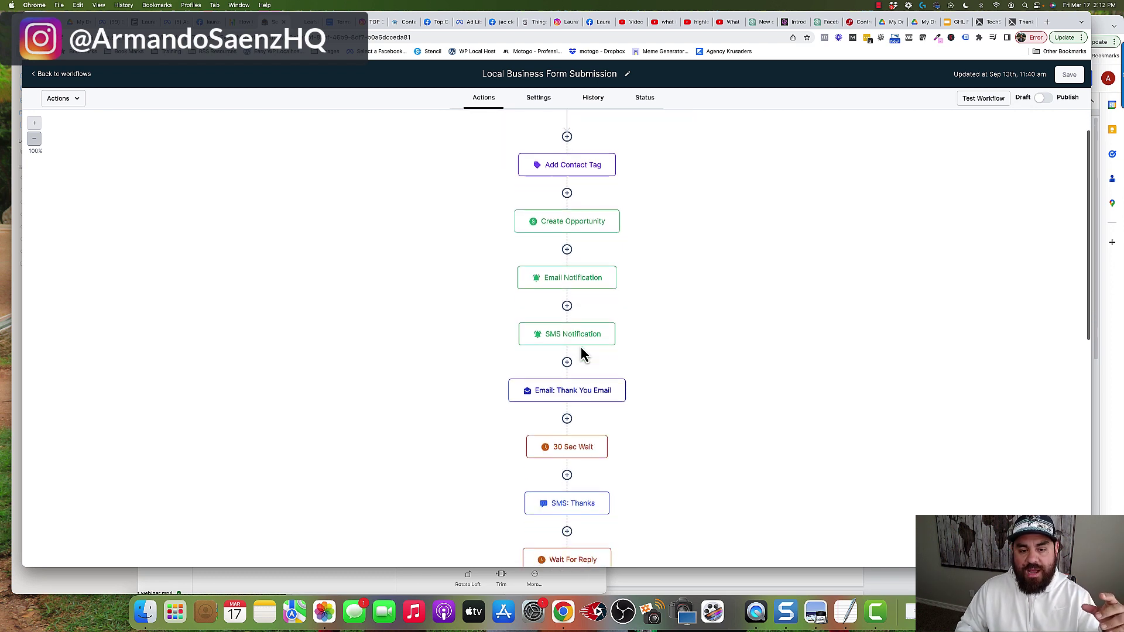
left_click(575, 394)
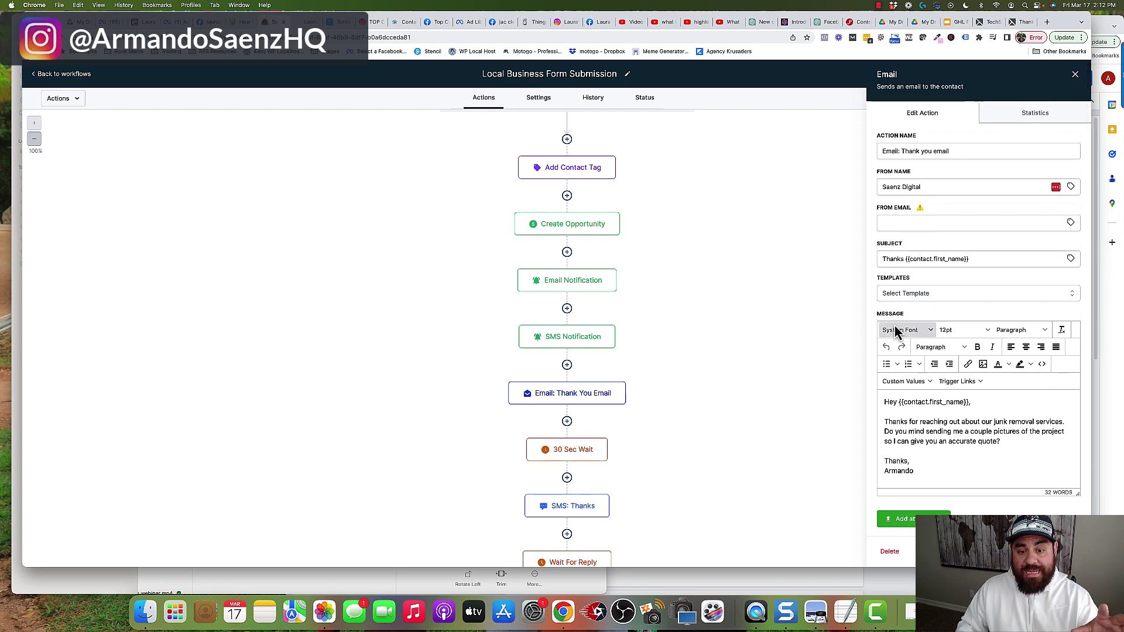
Open the SMS: Thanks step, whose message thanks the lead and asks for project photos
scroll(890, 326, "down", 2)
scroll(562, 404, "down", 4)
left_click(572, 389)
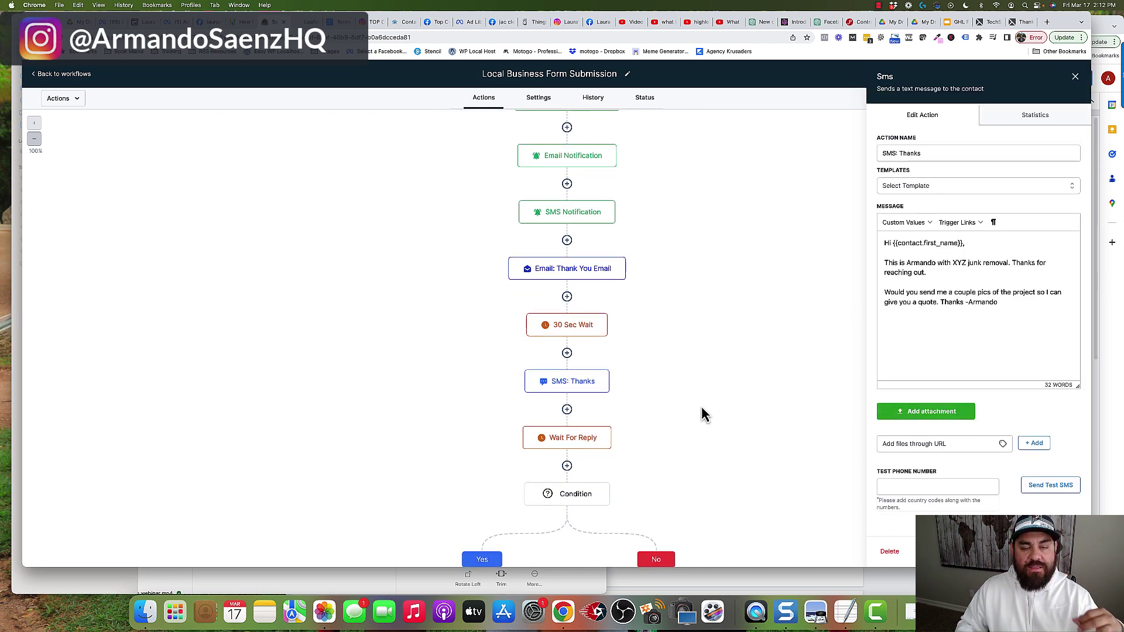
scroll(703, 414, "down", 9)
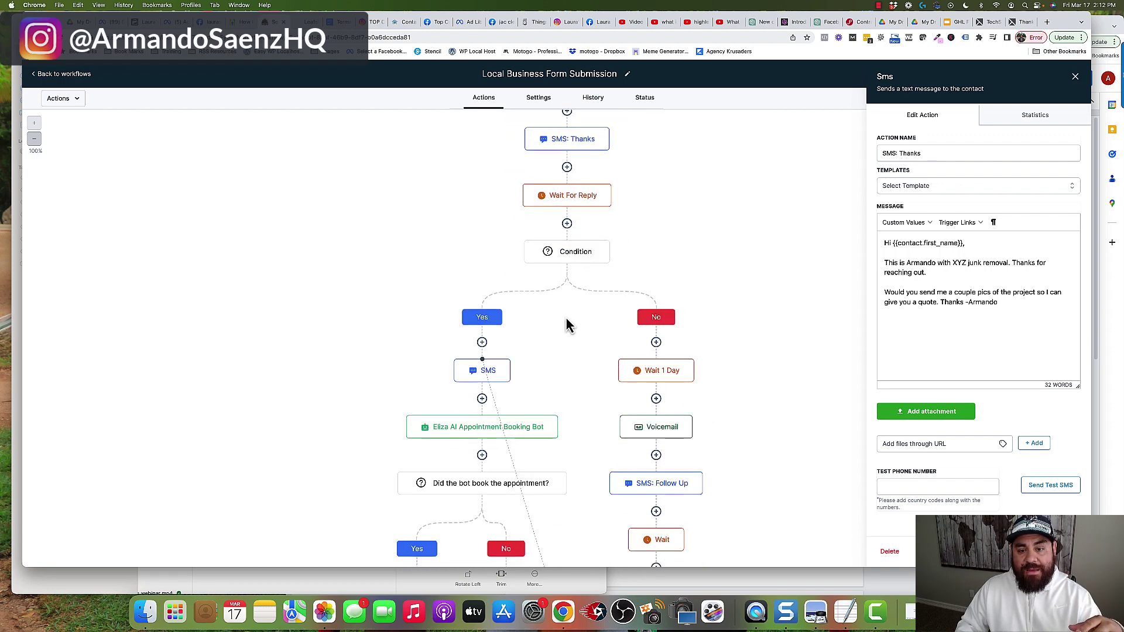
scroll(657, 346, "down", 2)
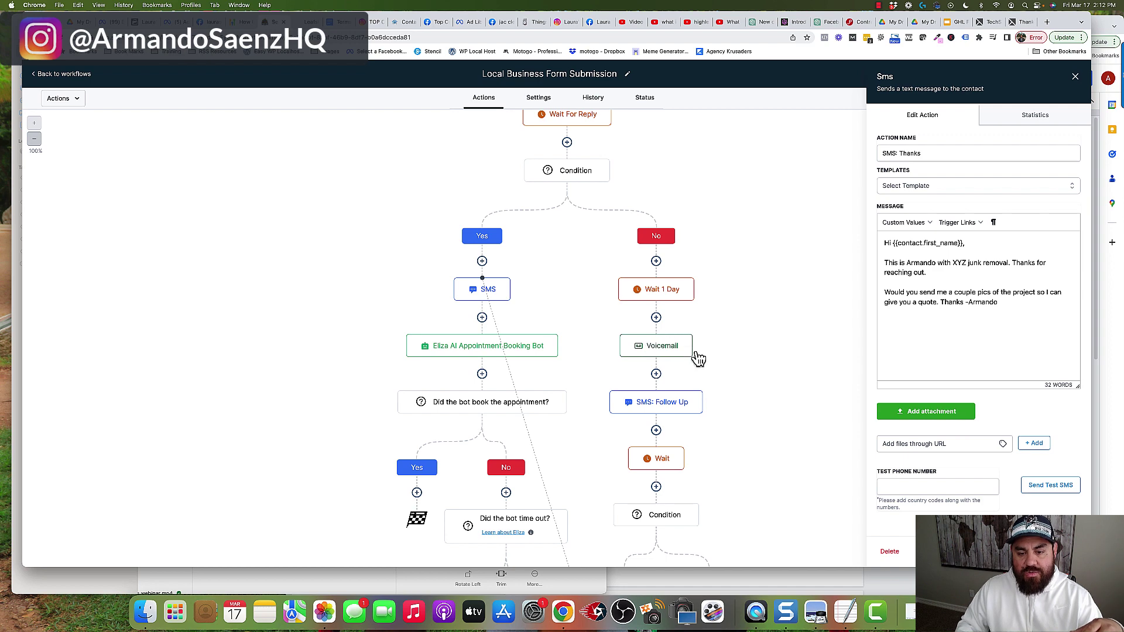
scroll(658, 408, "down", 7)
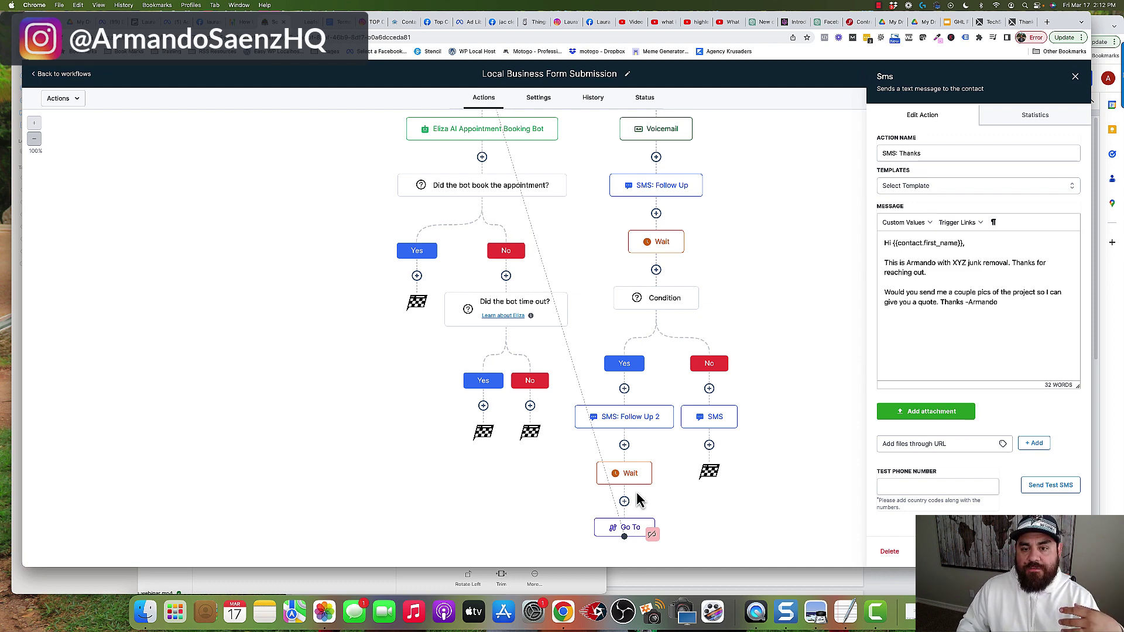
scroll(637, 501, "up", 2)
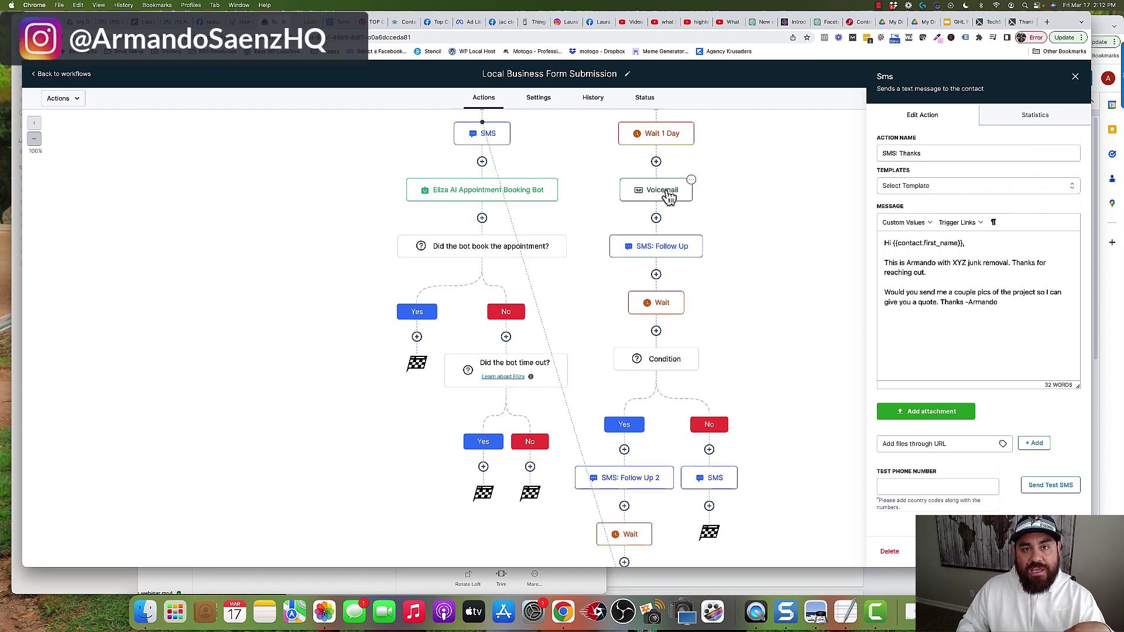
scroll(543, 243, "up", 5)
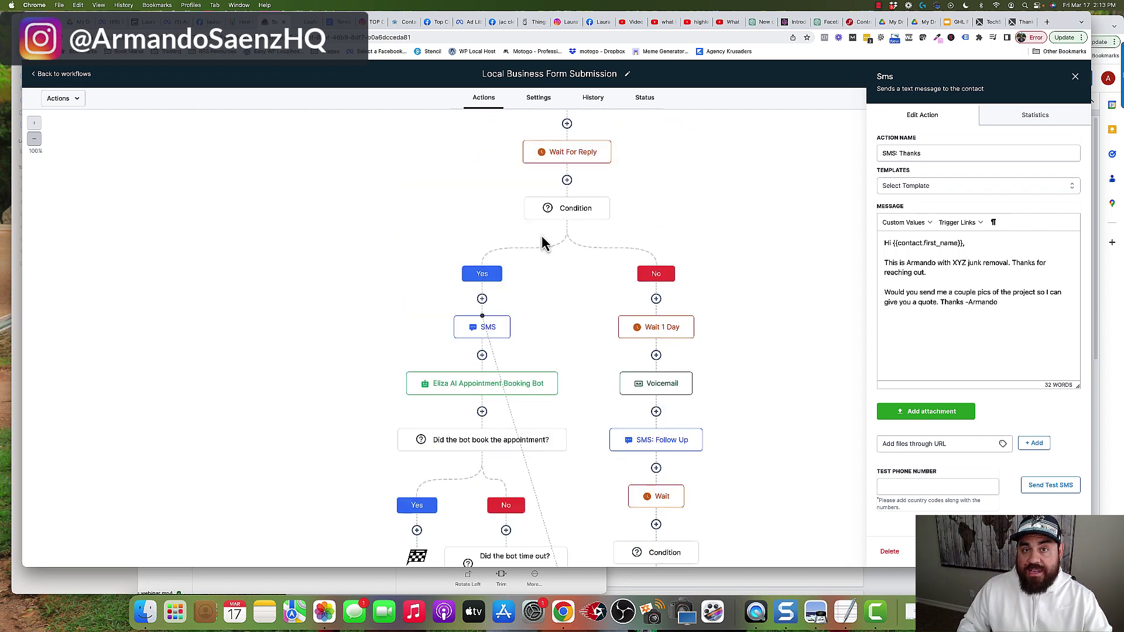
Open the Yes-branch SMS step and review its message quoting a flat $180 price
left_click(489, 329)
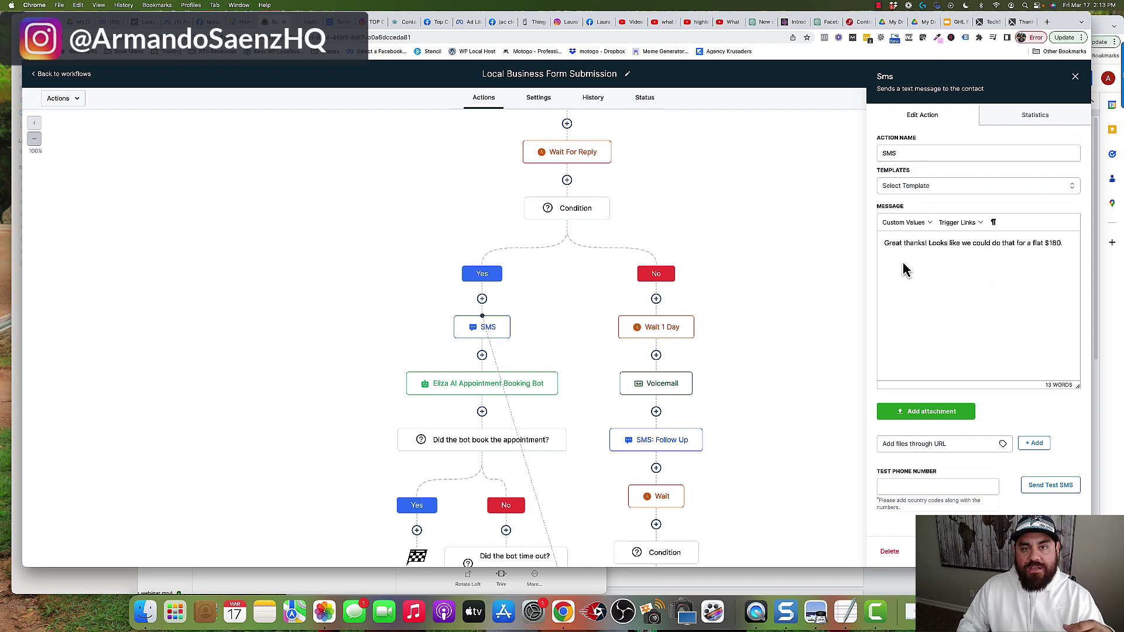
scroll(524, 339, "down", 3)
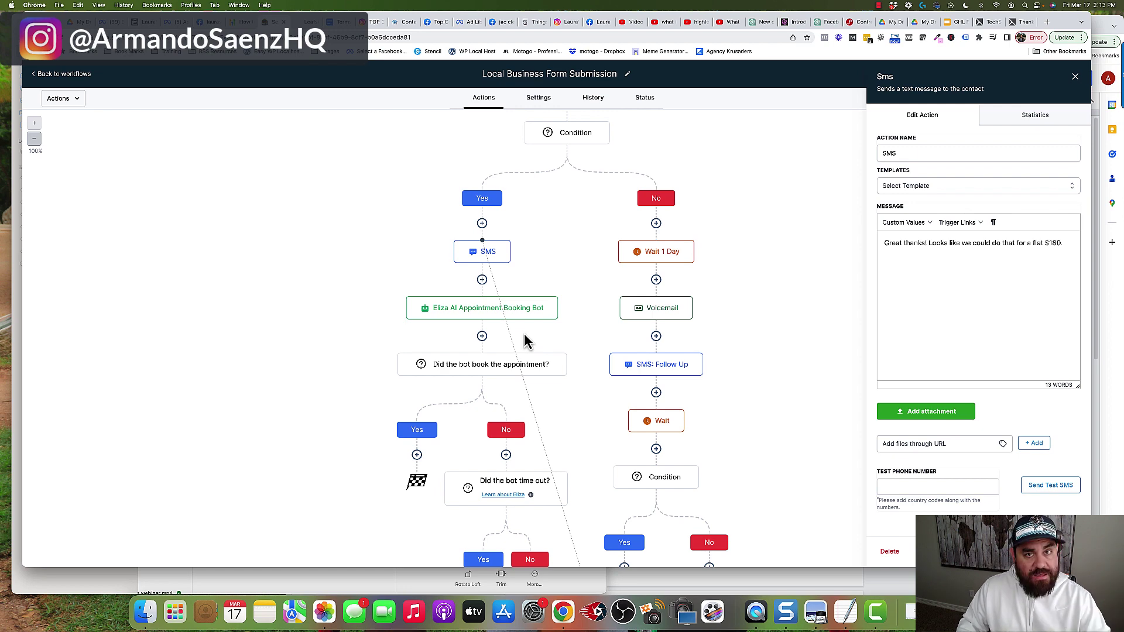
scroll(525, 340, "down", 5)
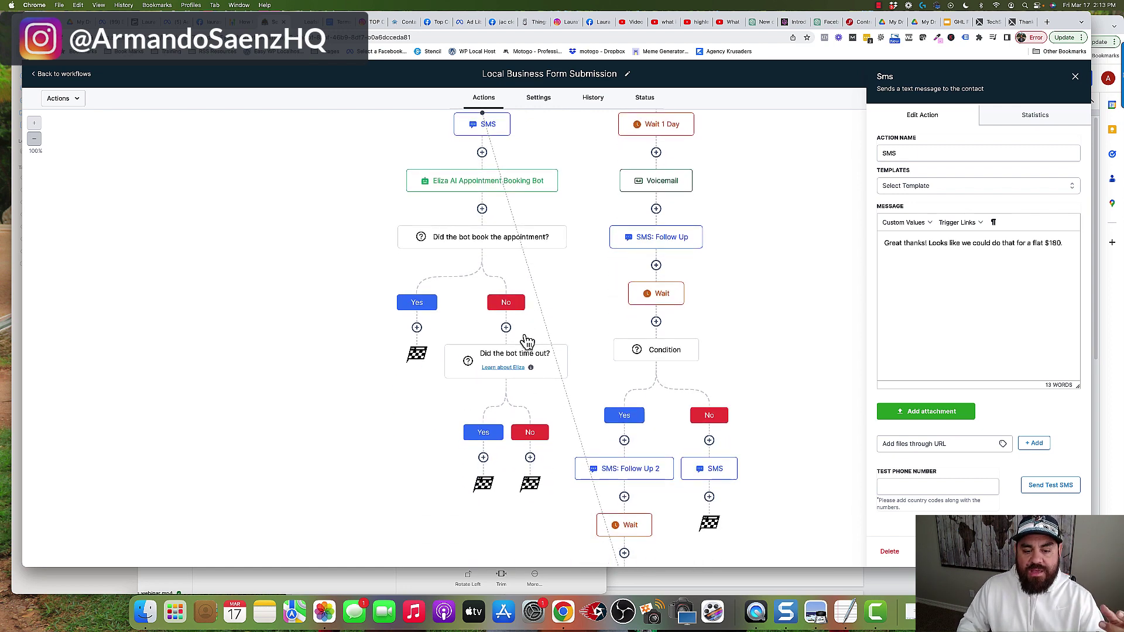
scroll(603, 490, "down", 2)
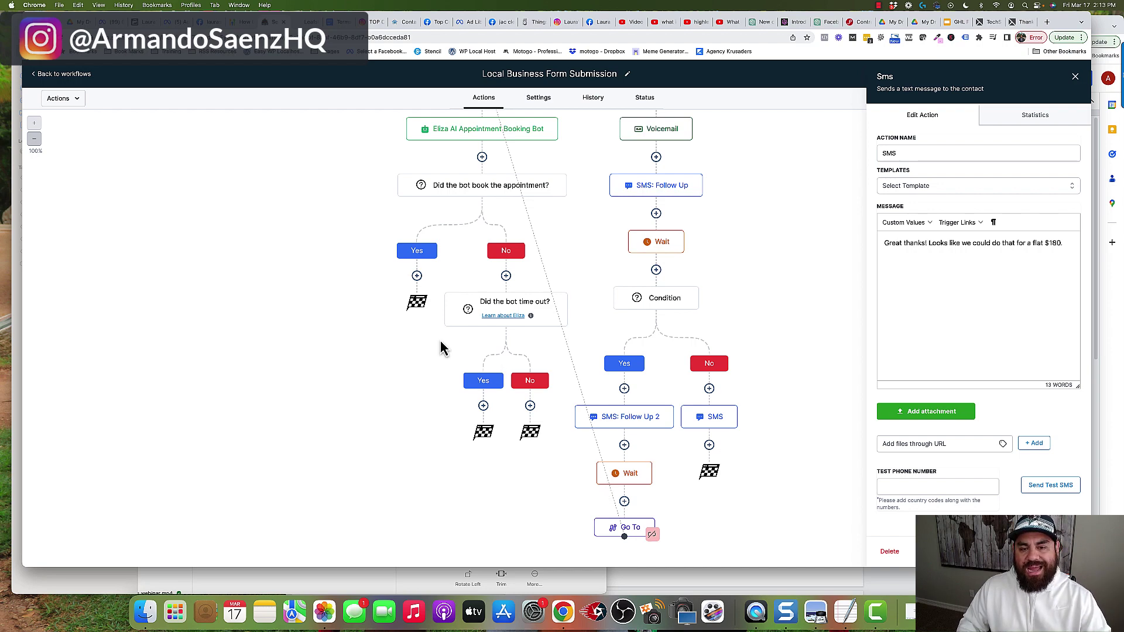
scroll(442, 347, "up", 8)
scroll(442, 347, "up", 10)
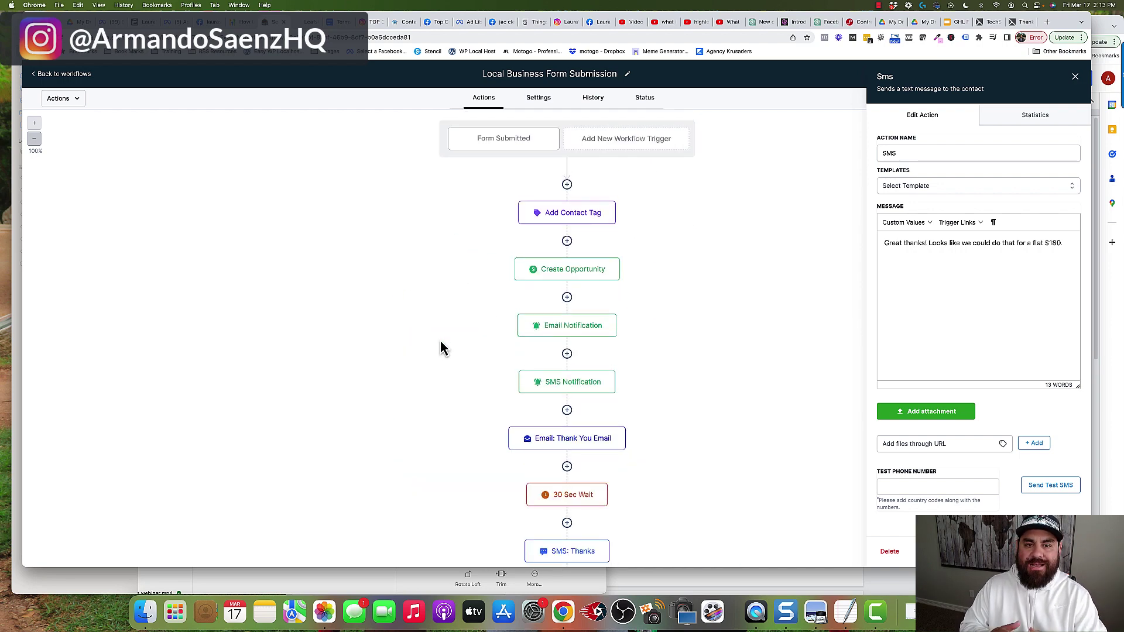